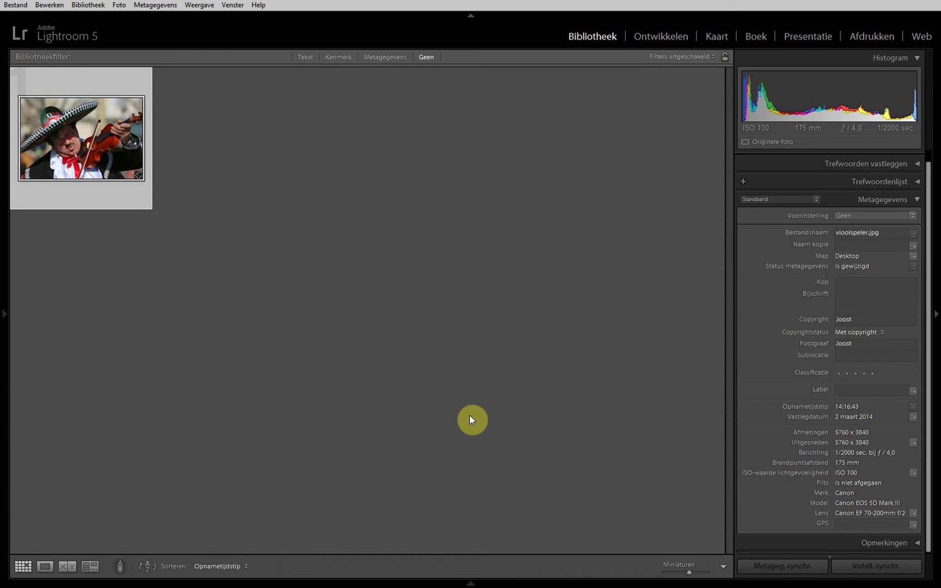
Open the violinist thumbnail in the Library grid in Loupe view
double_click(126, 152)
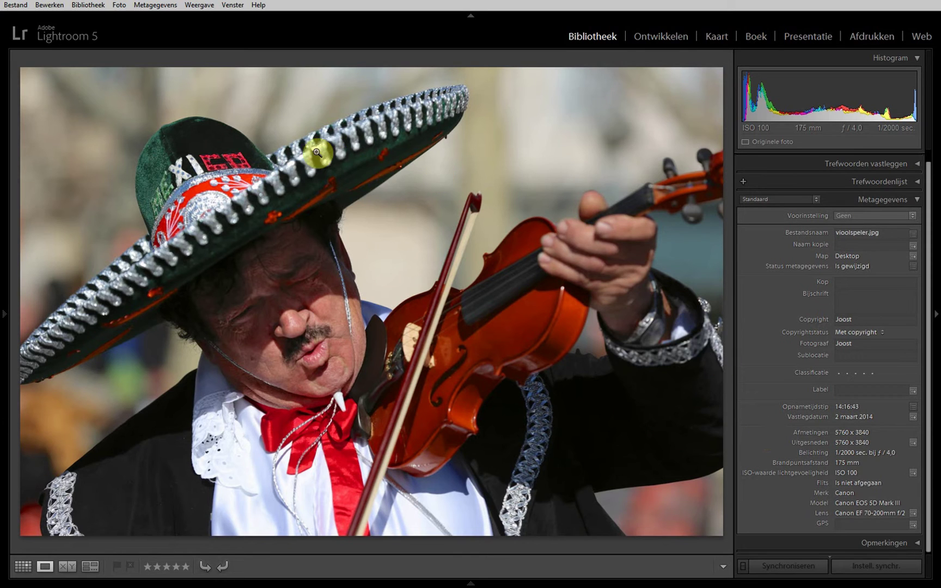
left_click(229, 162)
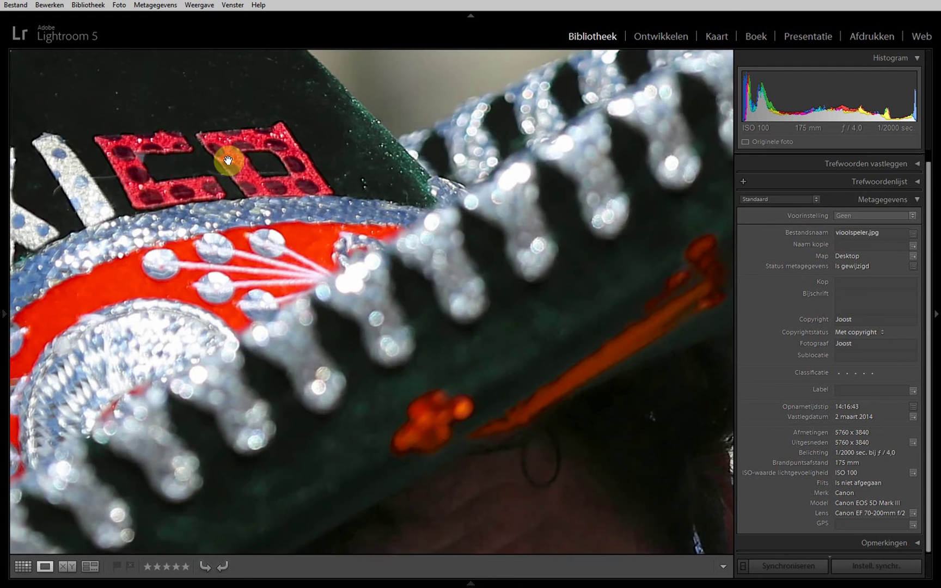
left_click_drag(241, 153, 378, 248)
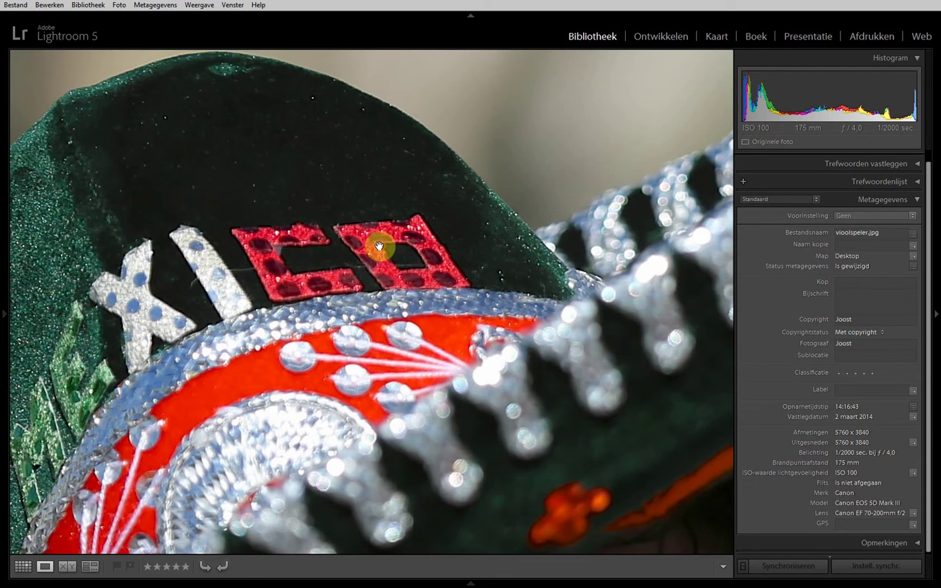
left_click_drag(325, 183, 399, 225)
left_click_drag(260, 236, 382, 241)
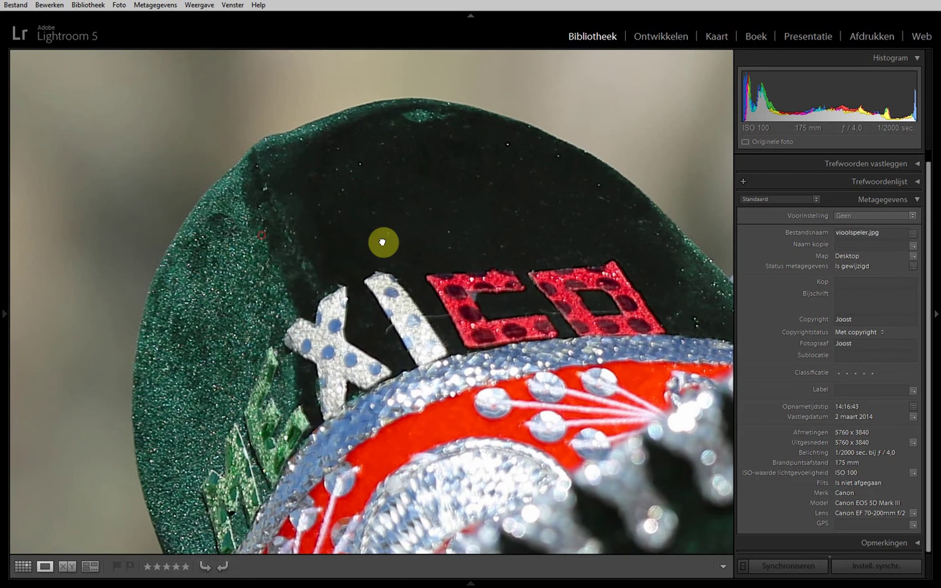
left_click(384, 239)
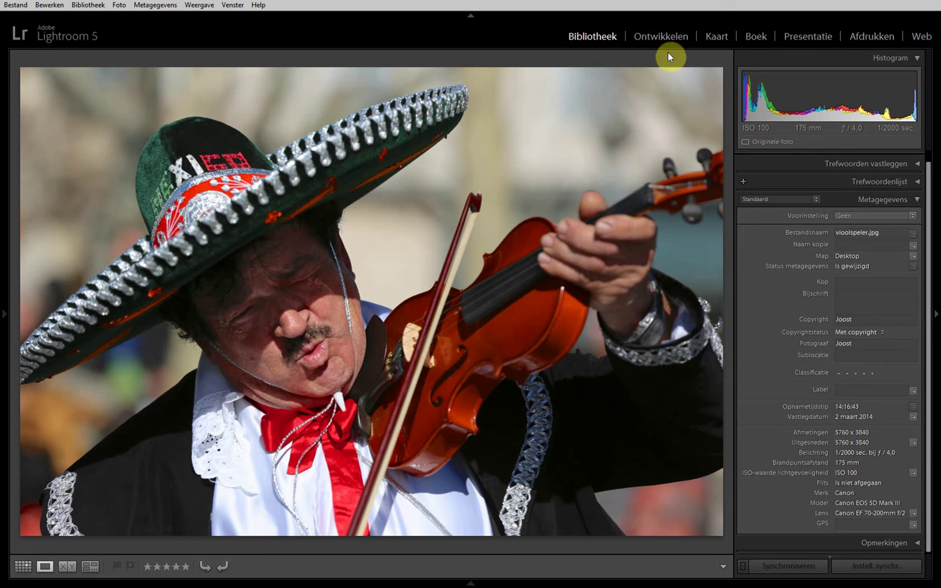
Bring vioolspeler.jpg into Develop, try Highlights at -92, then reset it to 0
left_click(671, 38)
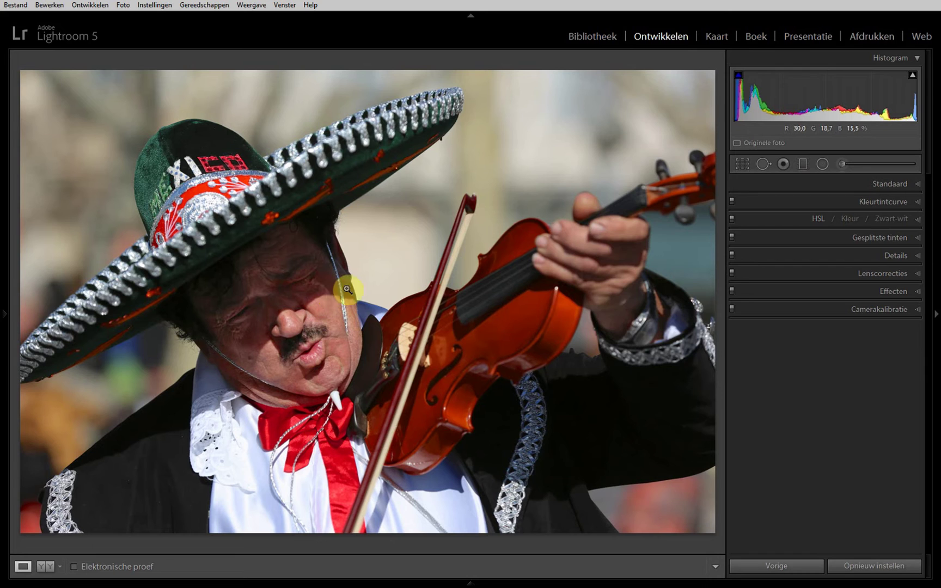
left_click(919, 188)
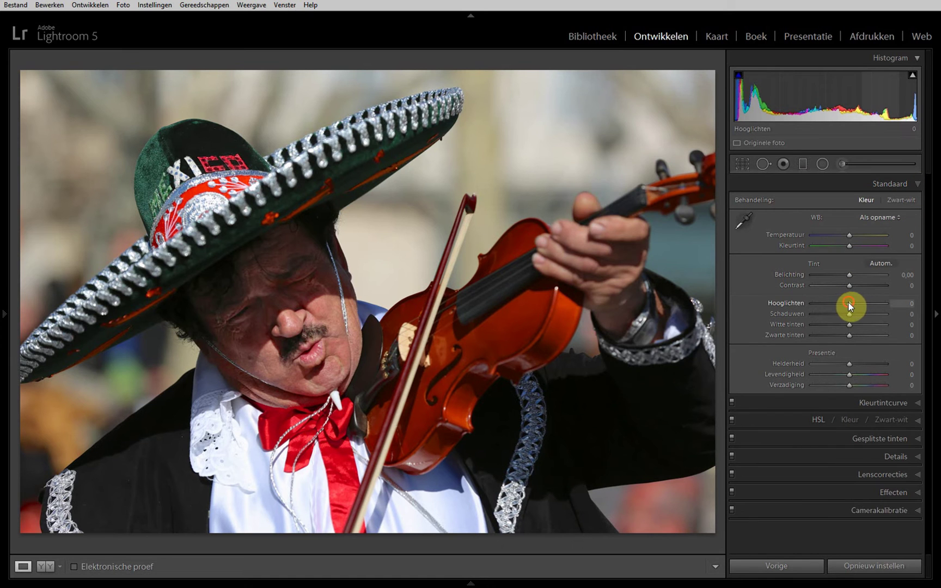
left_click_drag(848, 302, 815, 312)
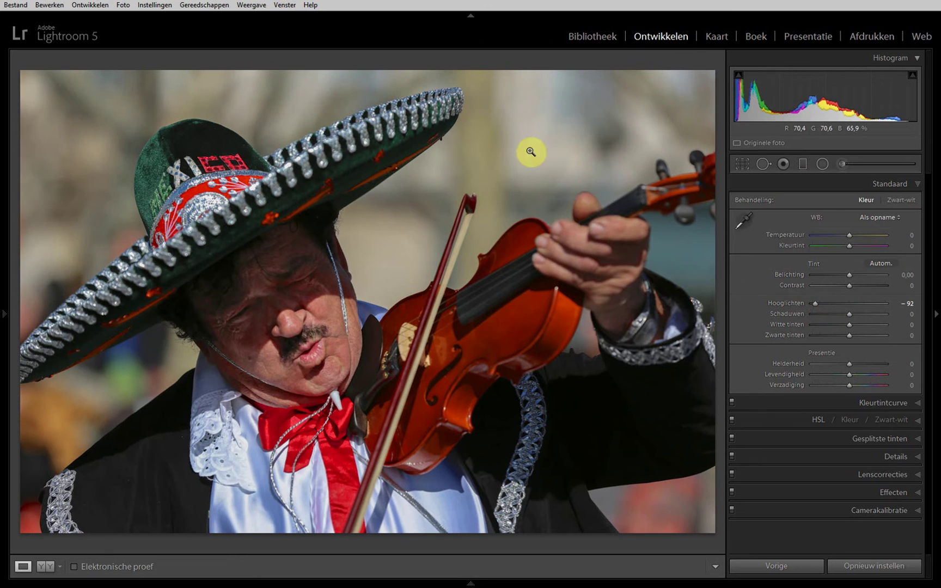
double_click(814, 303)
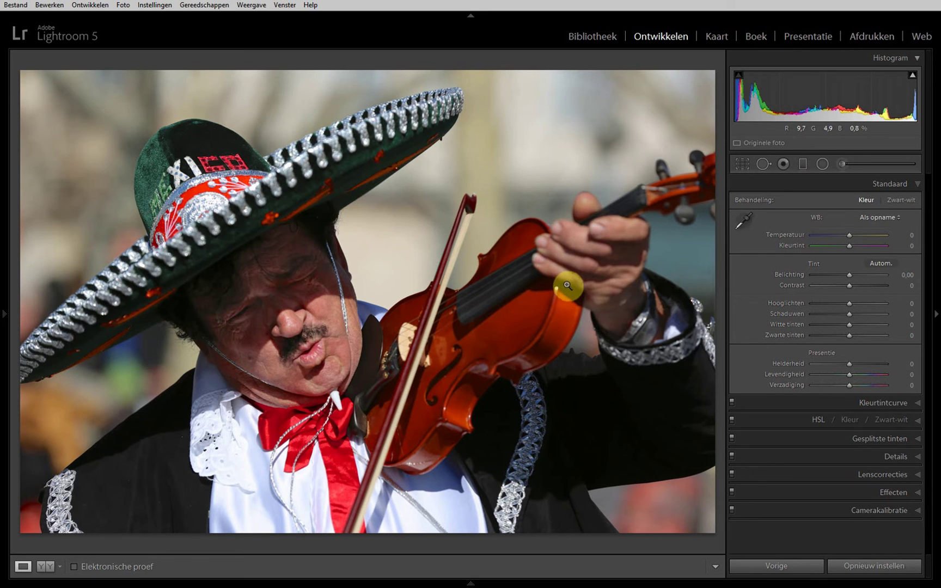
Draw a radial filter ellipse over the violinist's face and hat, then reshape and reposition it
left_click(821, 166)
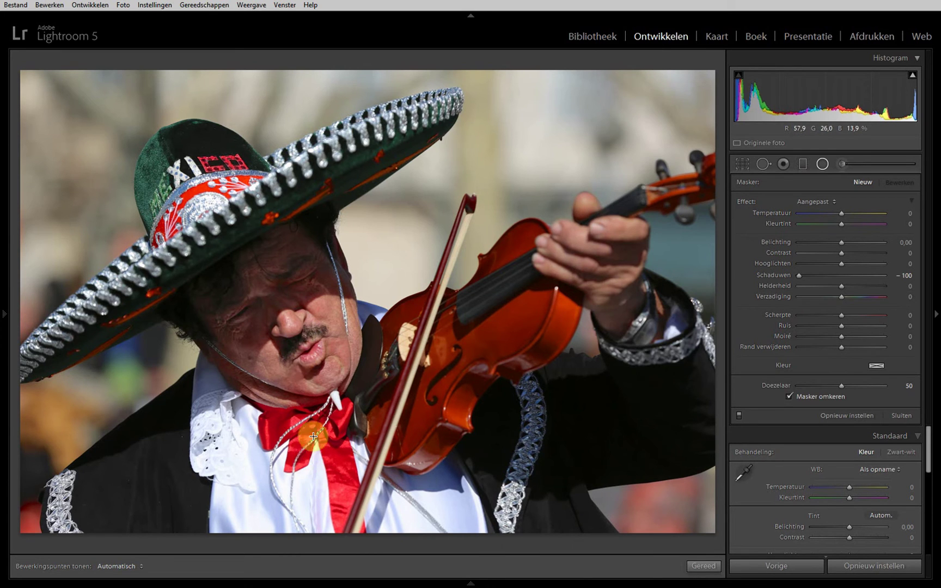
mouse_move(212, 207)
left_mouse_down()
mouse_move(403, 479)
mouse_move(388, 499)
left_mouse_up()
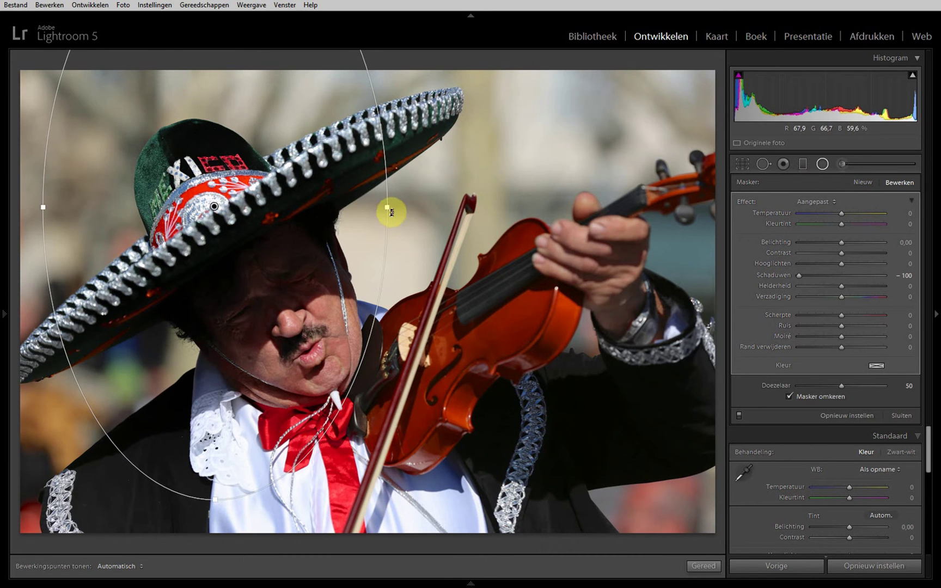
mouse_move(388, 206)
left_mouse_down()
mouse_move(355, 128)
mouse_move(437, 439)
left_mouse_up()
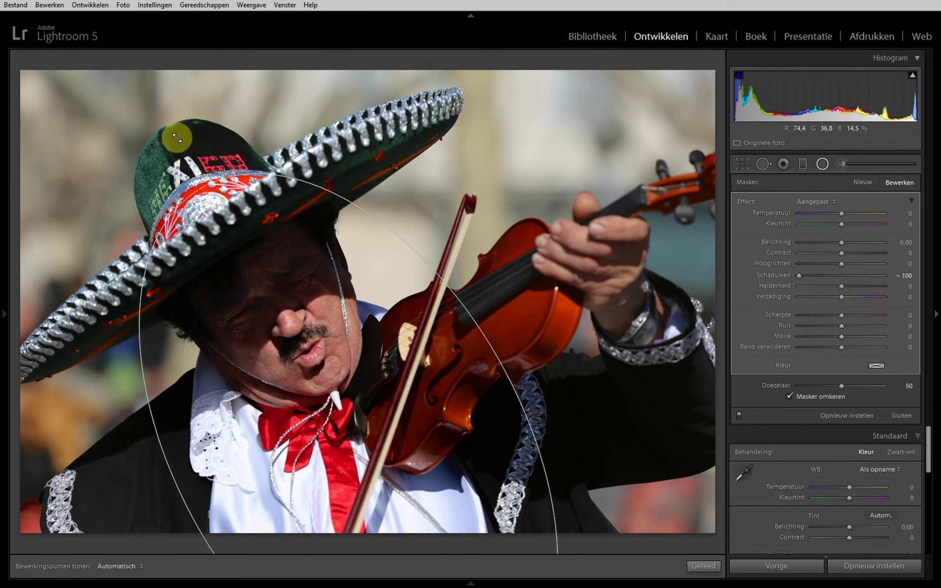
left_click_drag(173, 134, 211, 204)
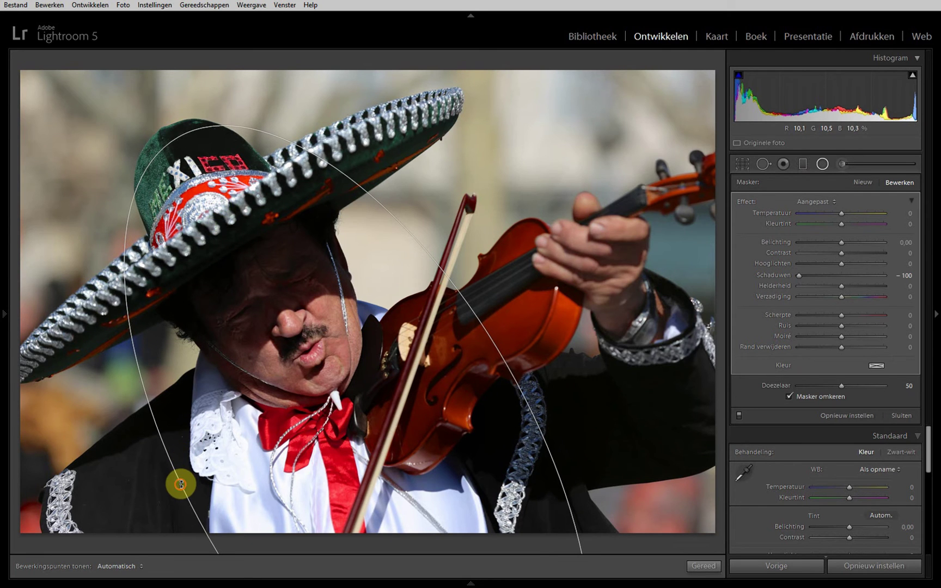
left_click_drag(208, 536, 176, 551)
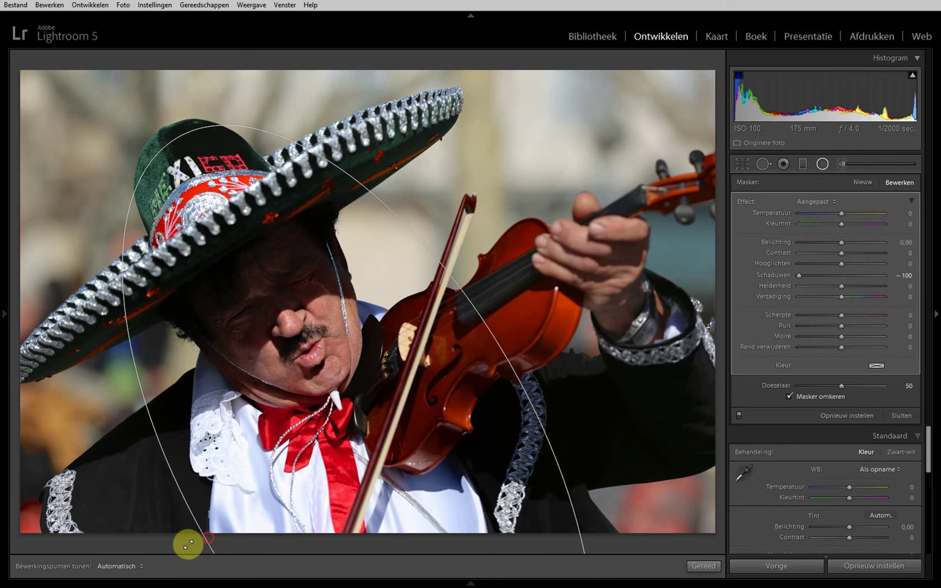
left_click_drag(326, 498, 290, 497)
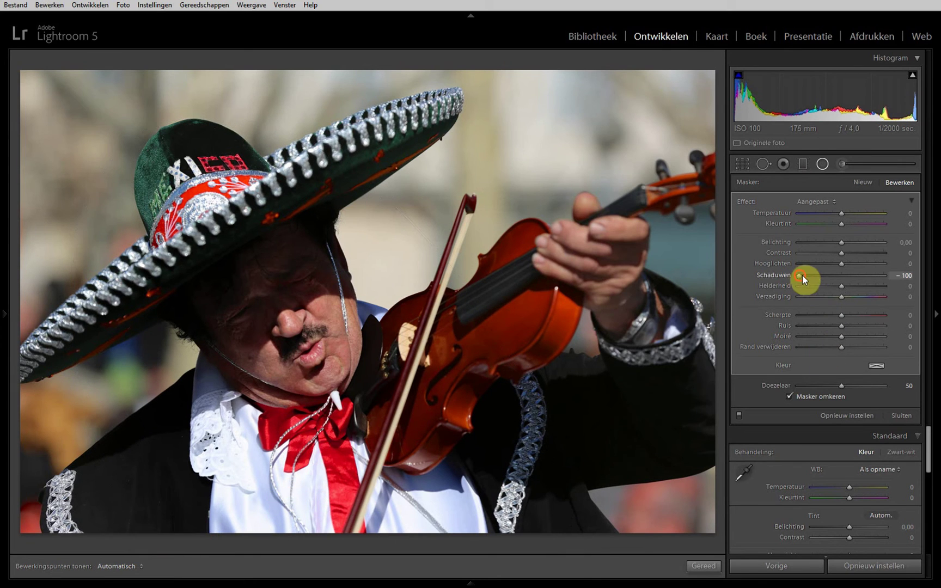
Give the radial filter Highlights -100, Shadows 9 and lower saturation, then close it
left_click_drag(800, 275, 850, 276)
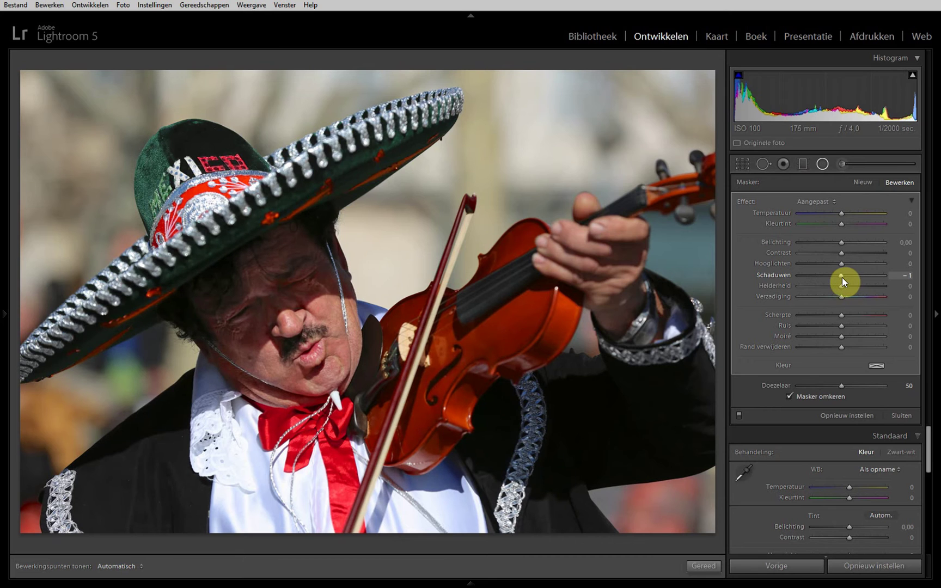
mouse_move(842, 264)
left_mouse_down()
mouse_move(806, 264)
mouse_move(795, 275)
left_mouse_up()
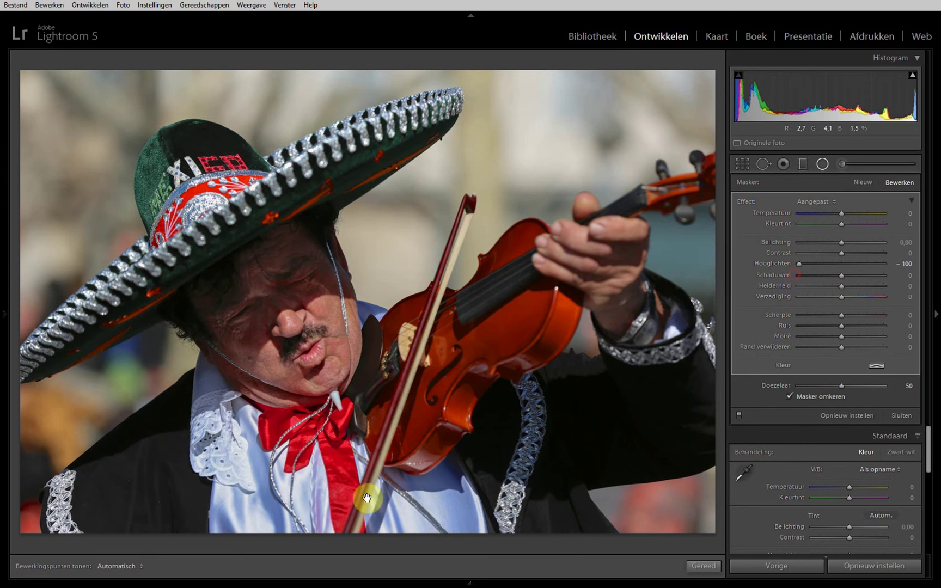
mouse_move(331, 314)
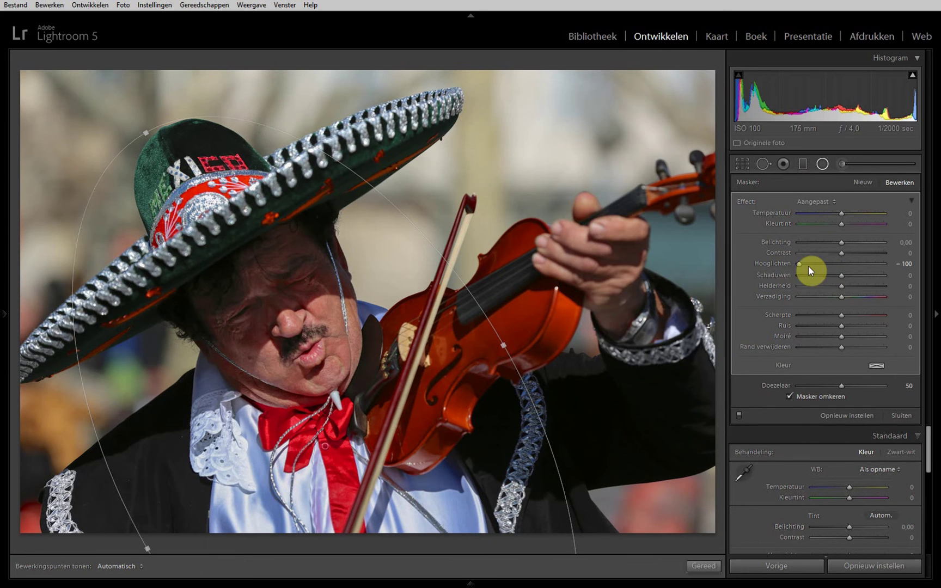
left_click(800, 265)
mouse_move(816, 265)
left_mouse_down()
mouse_move(829, 267)
mouse_move(799, 265)
left_mouse_up()
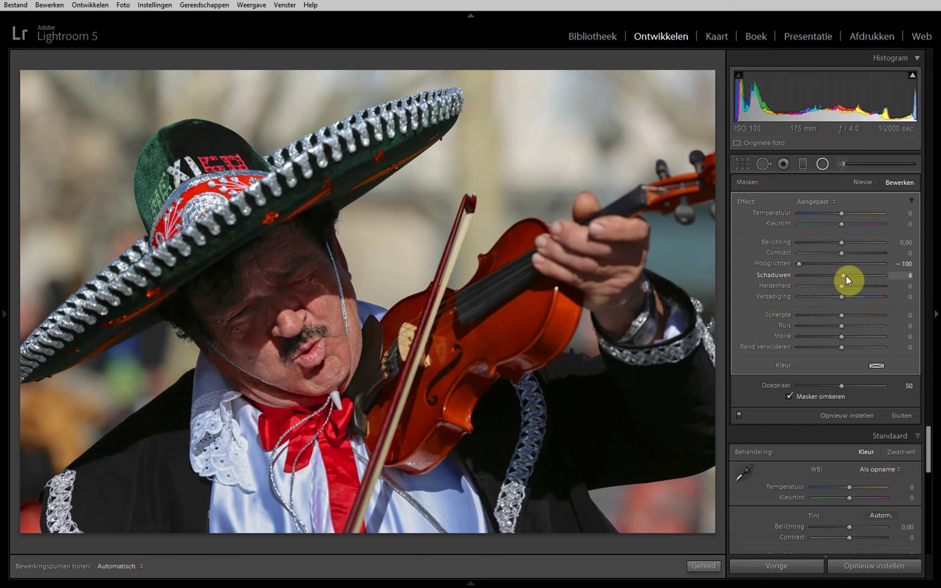
mouse_move(843, 277)
left_mouse_down()
mouse_move(859, 279)
mouse_move(850, 277)
left_mouse_up()
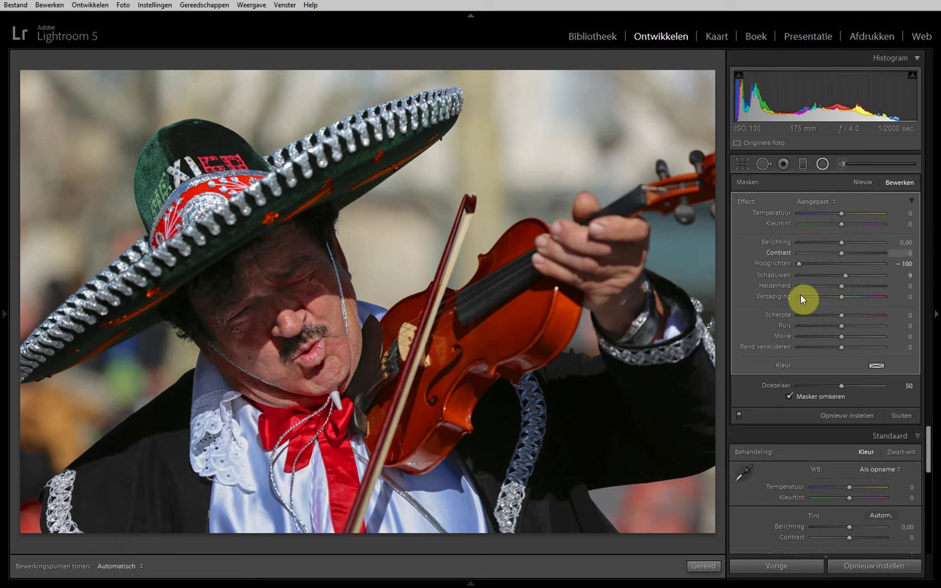
mouse_move(495, 479)
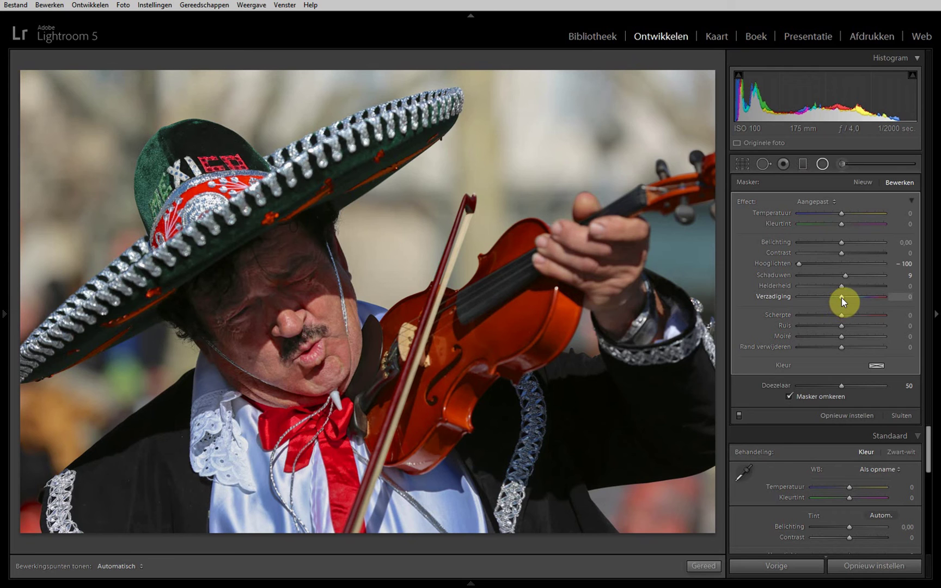
mouse_move(841, 297)
left_mouse_down()
mouse_move(821, 296)
mouse_move(839, 297)
left_mouse_up()
left_click(902, 416)
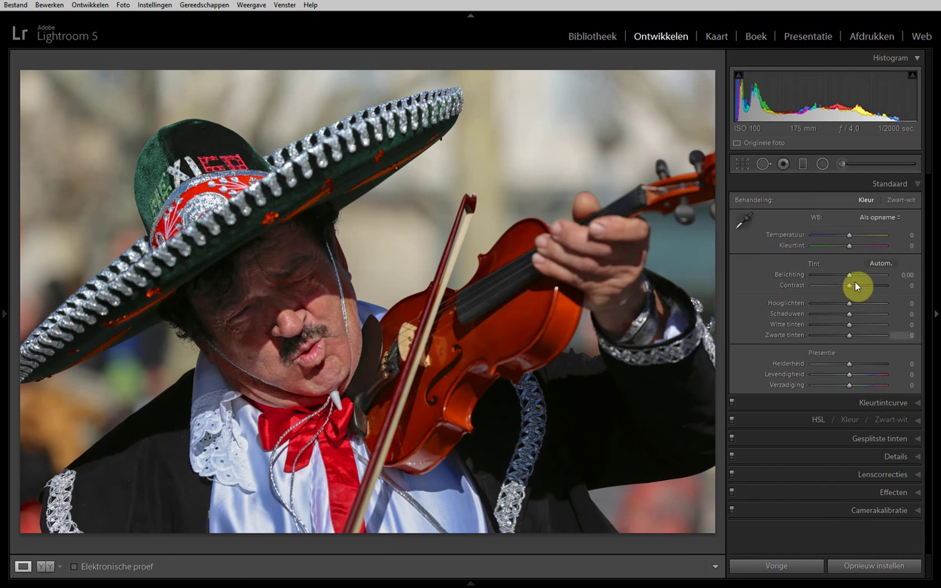
left_click(843, 164)
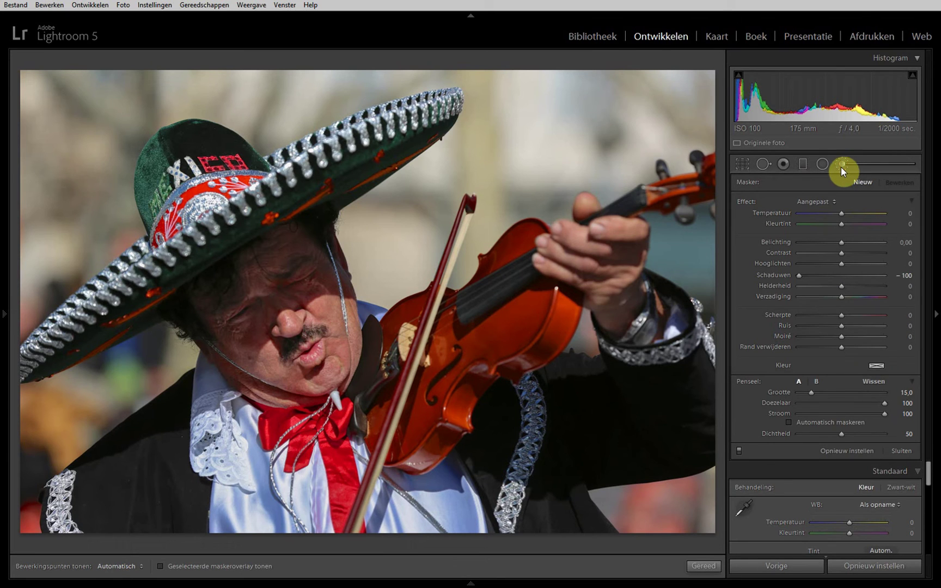
Brush the man's face with Shadows 100 and Saturation -25, briefly testing Exposure
double_click(799, 275)
left_click_drag(842, 277, 902, 275)
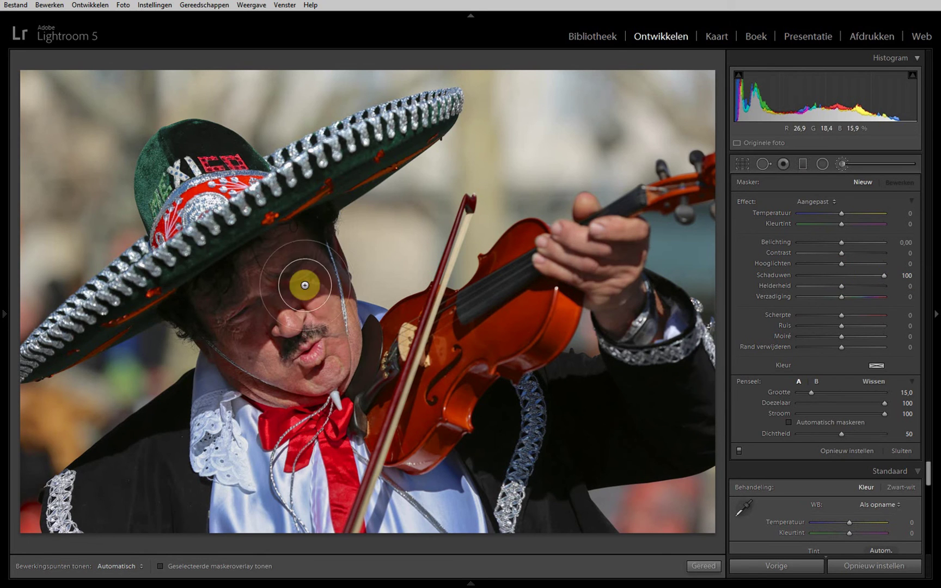
scroll(300, 284, "up", 1)
mouse_move(312, 278)
left_mouse_down()
mouse_move(242, 339)
mouse_move(346, 300)
mouse_move(311, 246)
mouse_move(251, 260)
mouse_move(185, 306)
mouse_move(336, 370)
mouse_move(319, 269)
left_mouse_up()
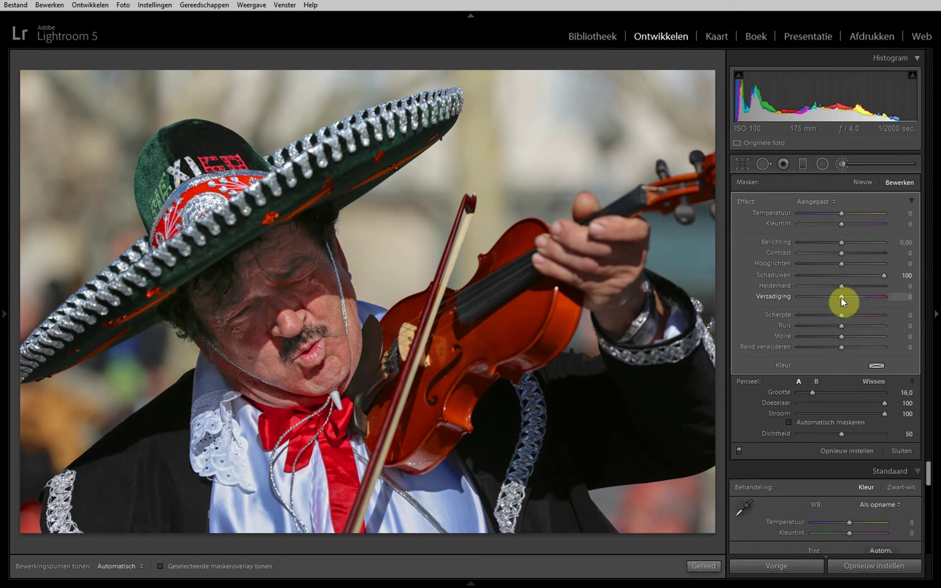
mouse_move(837, 298)
left_mouse_down()
mouse_move(786, 301)
mouse_move(847, 302)
mouse_move(831, 303)
left_mouse_up()
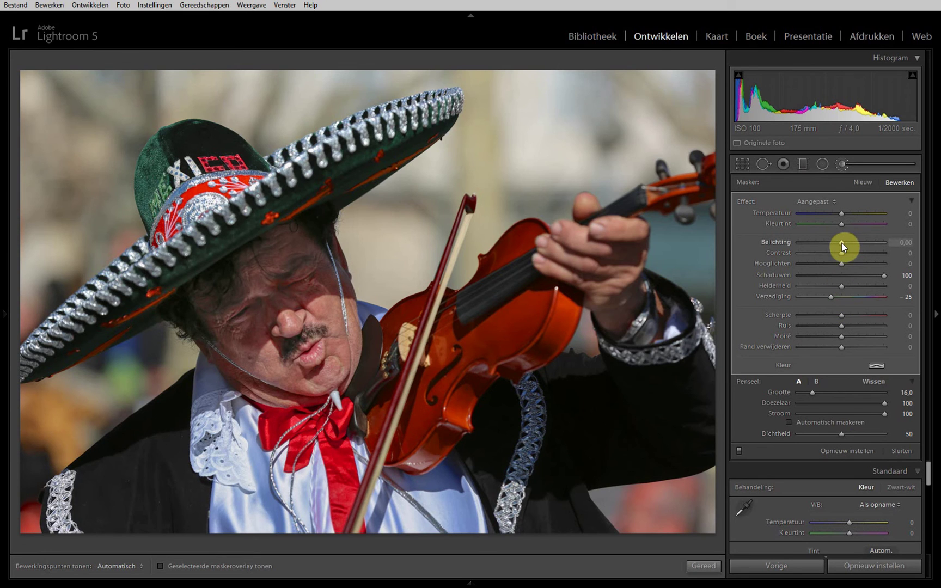
left_click_drag(841, 243, 841, 243)
Close the Adjustment Brush and toggle the before/after view with backslash to compare
left_click(902, 451)
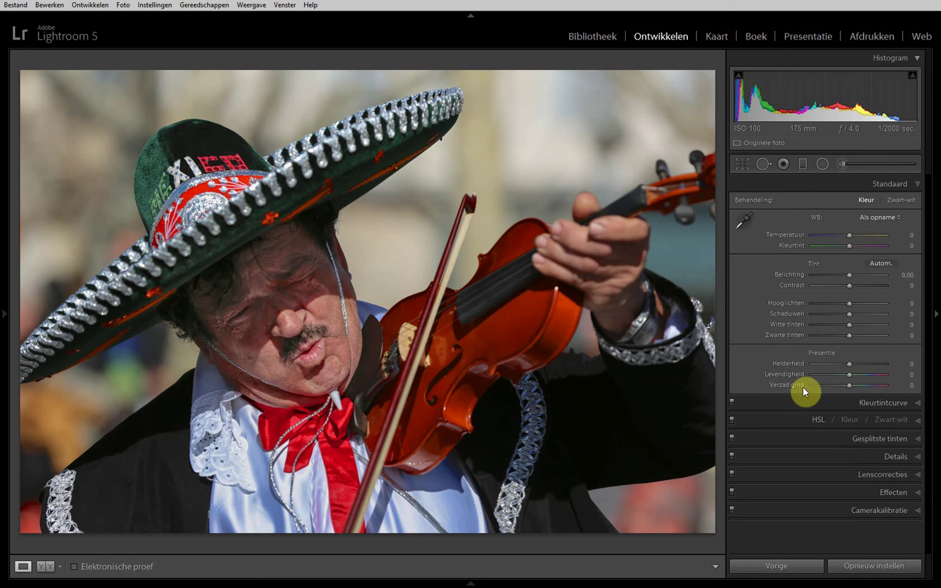
key("backslash")
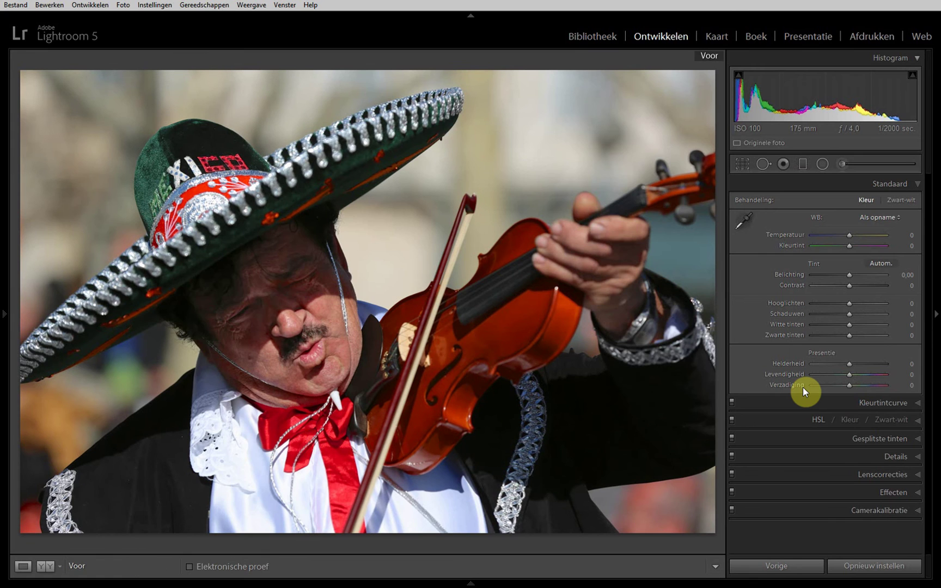
key("backslash")
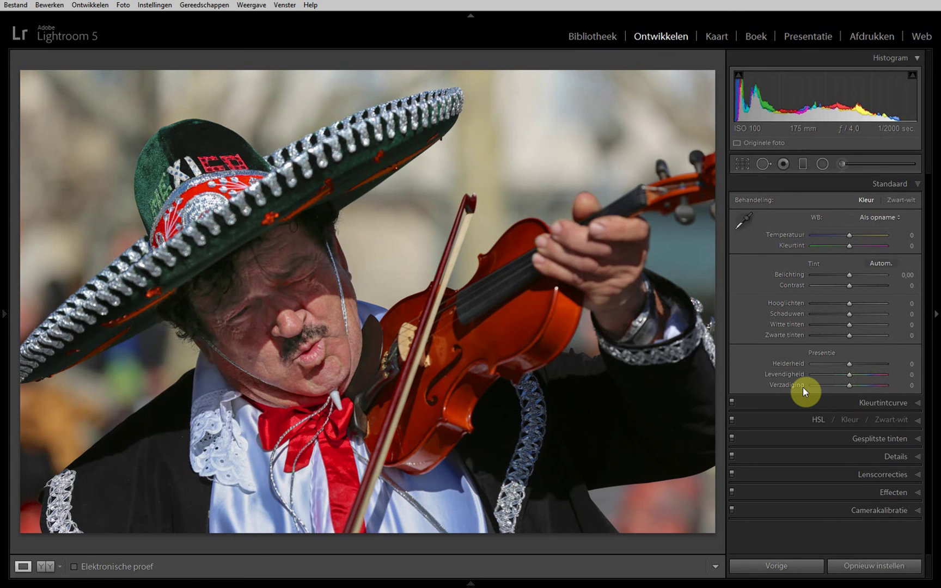
key("backslash")
key("backslash")
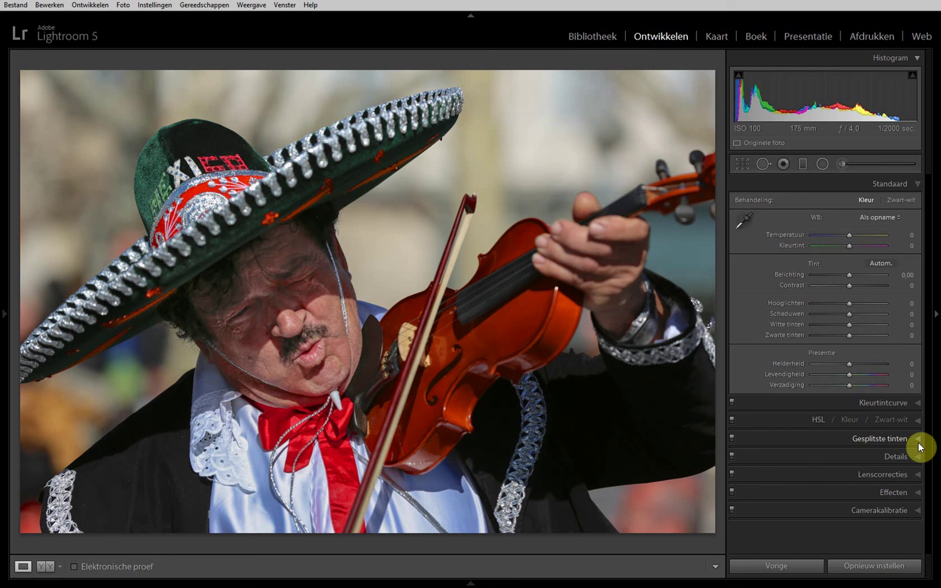
Lower the HSL Blue saturation to -64, then collapse the HSL panel
left_click(919, 424)
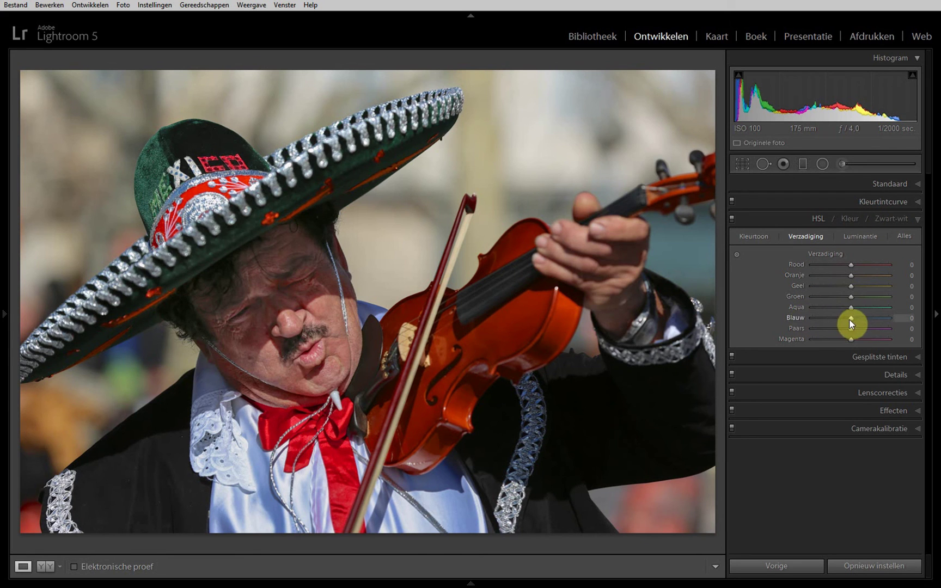
mouse_move(849, 319)
left_mouse_down()
mouse_move(823, 322)
mouse_move(836, 322)
left_mouse_up()
left_click_drag(851, 321, 826, 320)
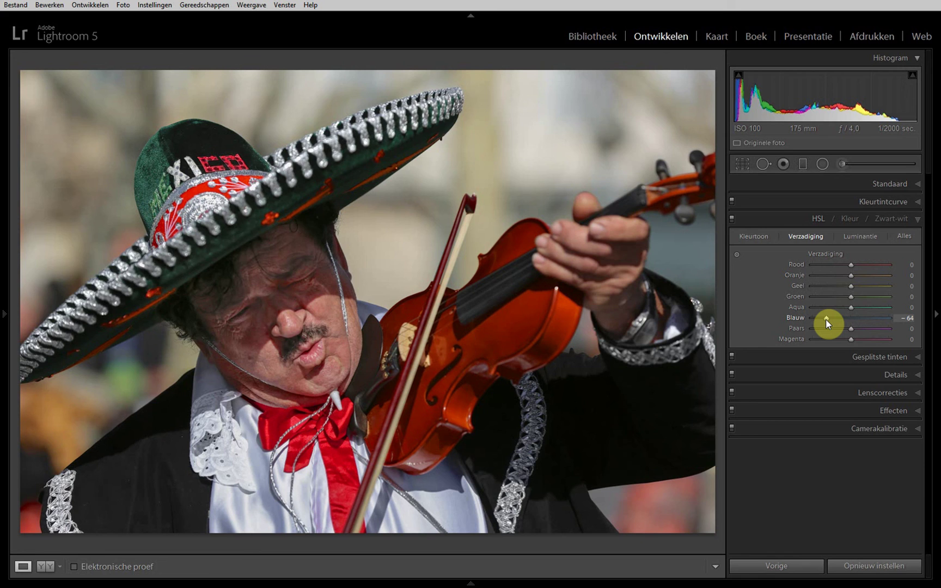
left_click(919, 221)
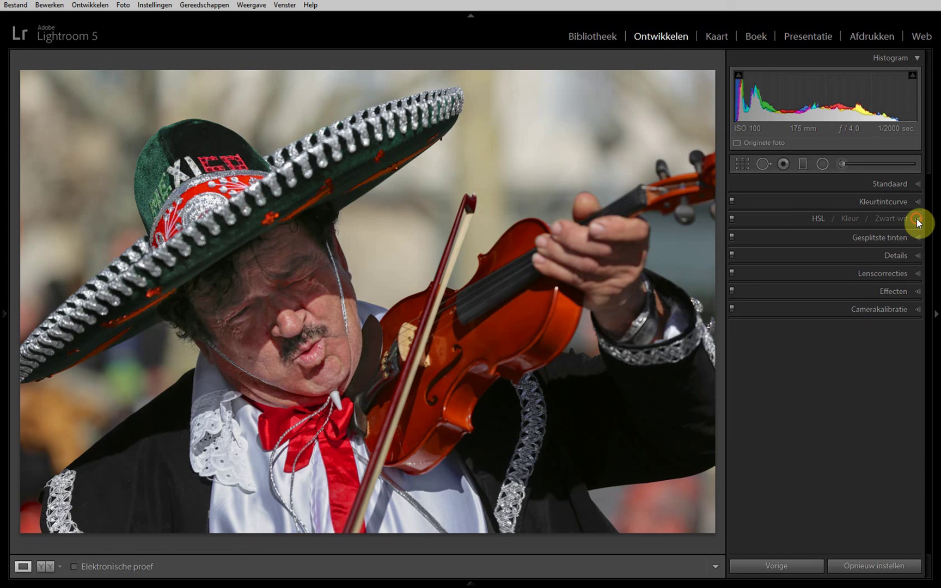
Briefly test Vibrance, then set Camera Calibration Primary Blue saturation to +48
left_click(919, 185)
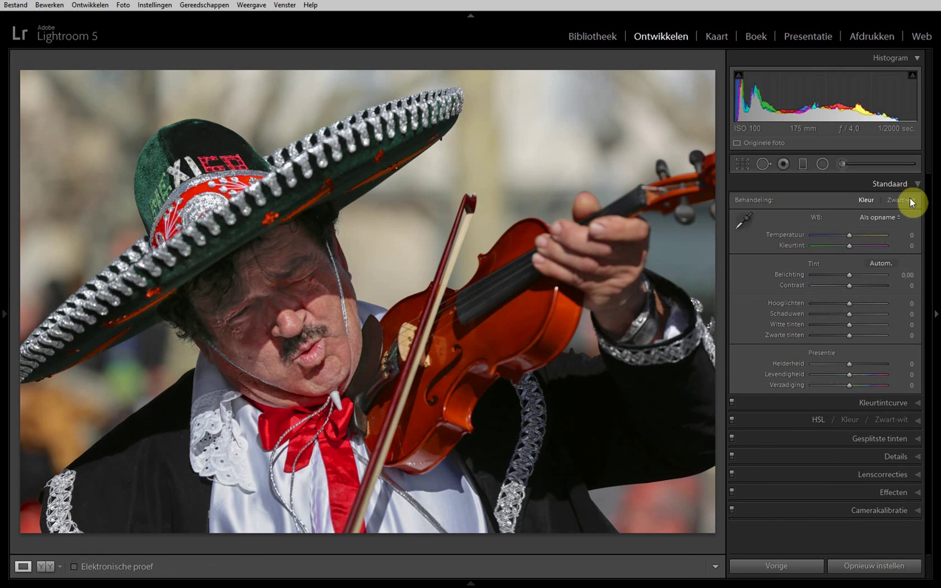
mouse_move(849, 372)
left_mouse_down()
mouse_move(868, 374)
mouse_move(848, 376)
left_mouse_up()
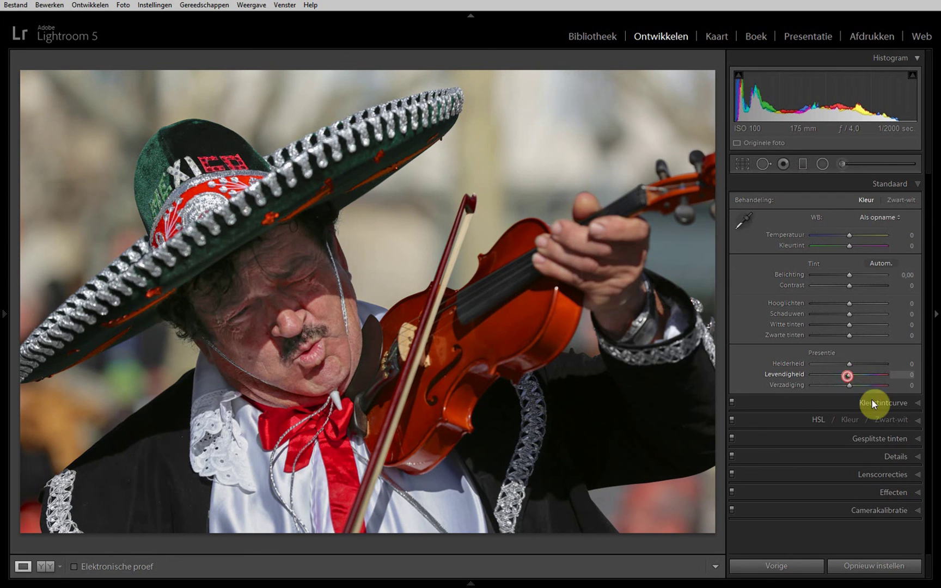
left_click(888, 512)
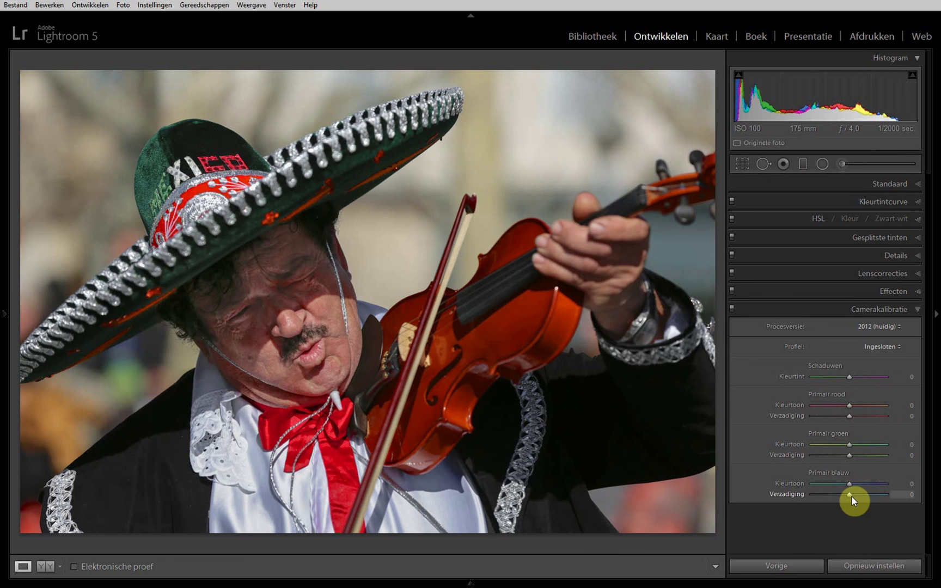
mouse_move(851, 497)
left_mouse_down()
mouse_move(885, 493)
mouse_move(872, 494)
left_mouse_up()
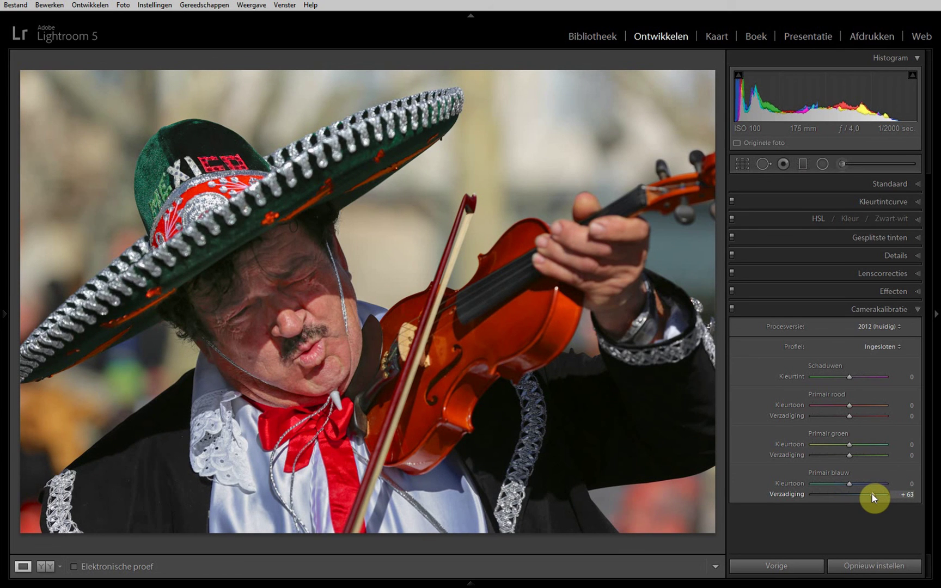
left_click_drag(870, 495, 870, 495)
left_click_drag(870, 495, 857, 496)
Collapse Camera Calibration and toggle before/after views, ending on the edited photo
left_click(918, 311)
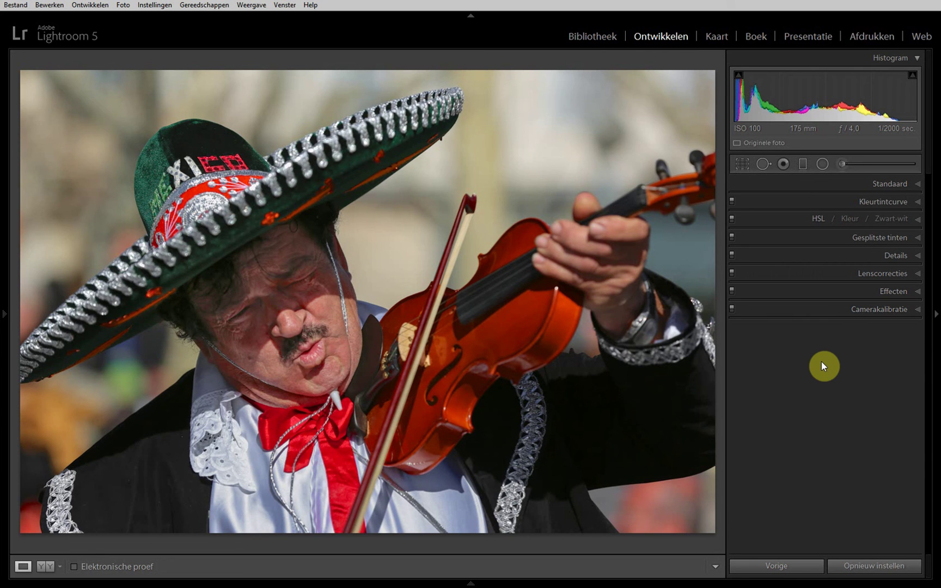
key("backslash")
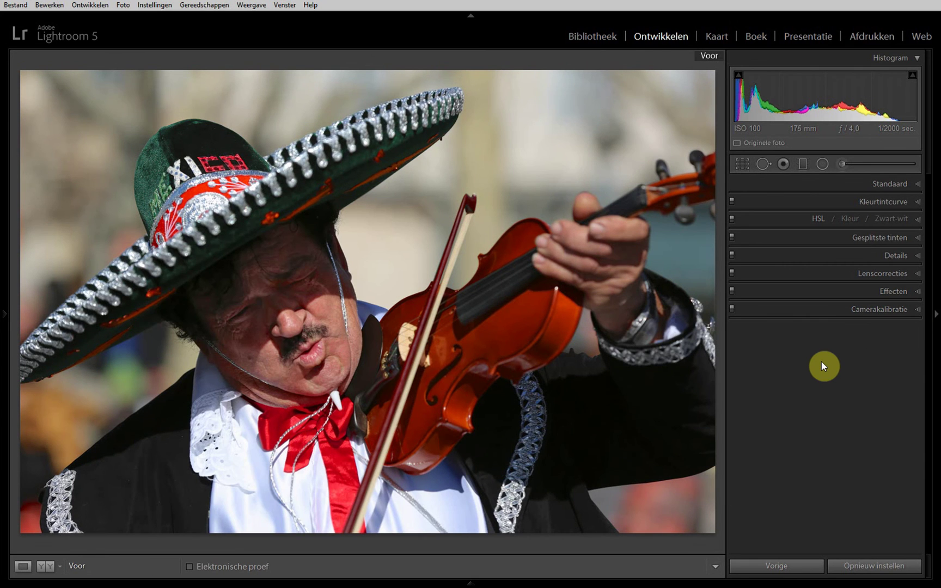
key("backslash")
key("backslash")
key("backslash")
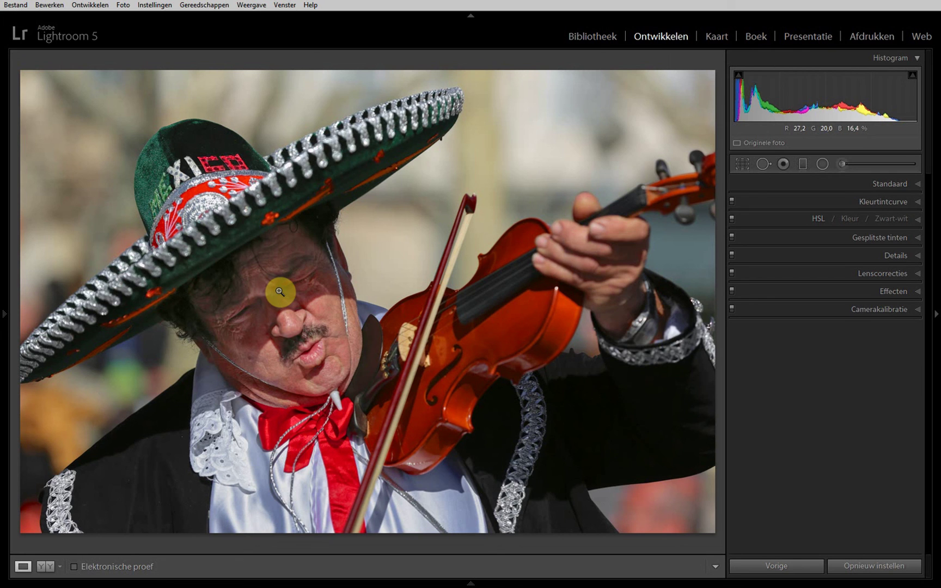
key("backslash")
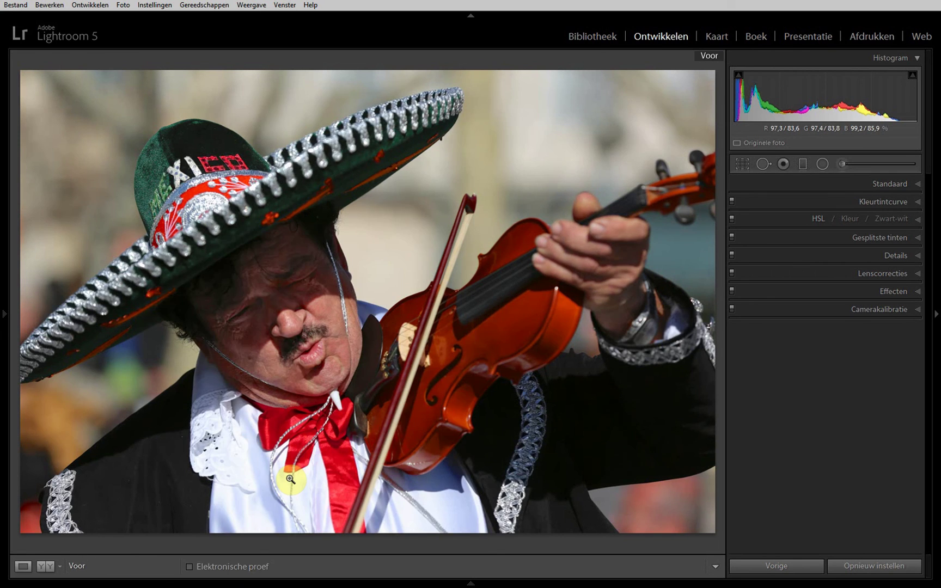
key("backslash")
key("backslash")
key("backslash")
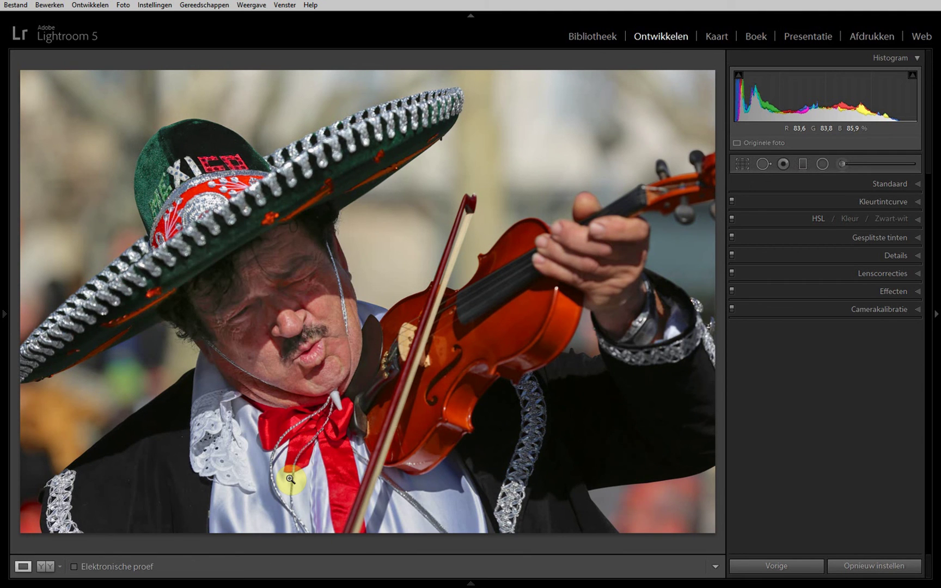